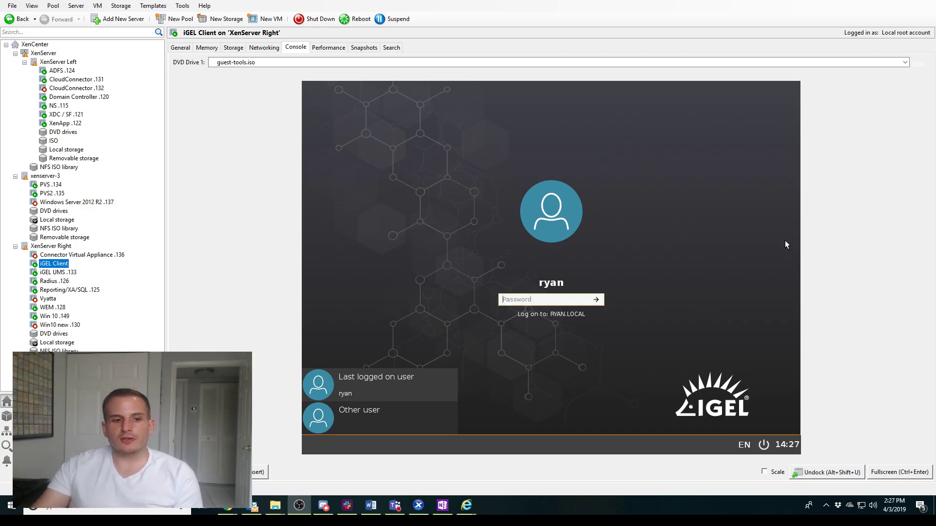
Sign in to the thin client's domain account with its password.
{"action": "left_click", "coordinate": [525, 296]}
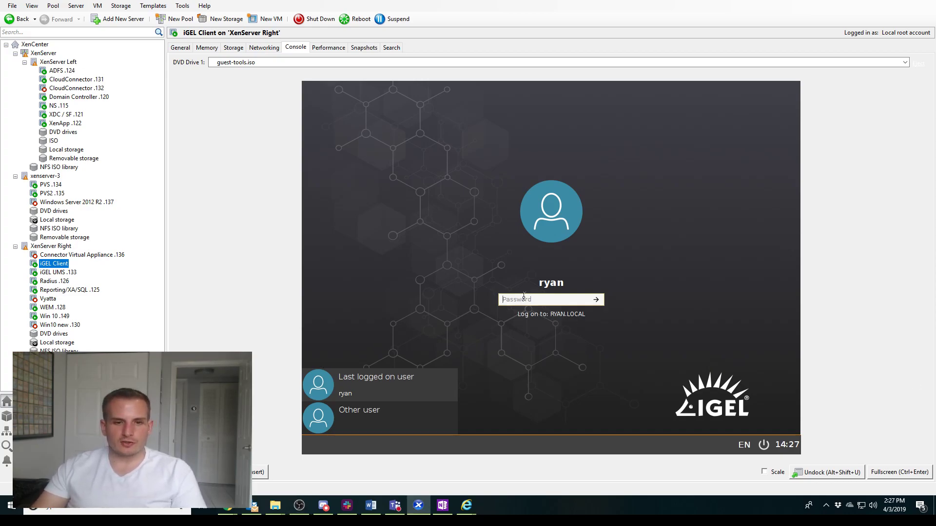
{"action": "type", "text": "*********"}
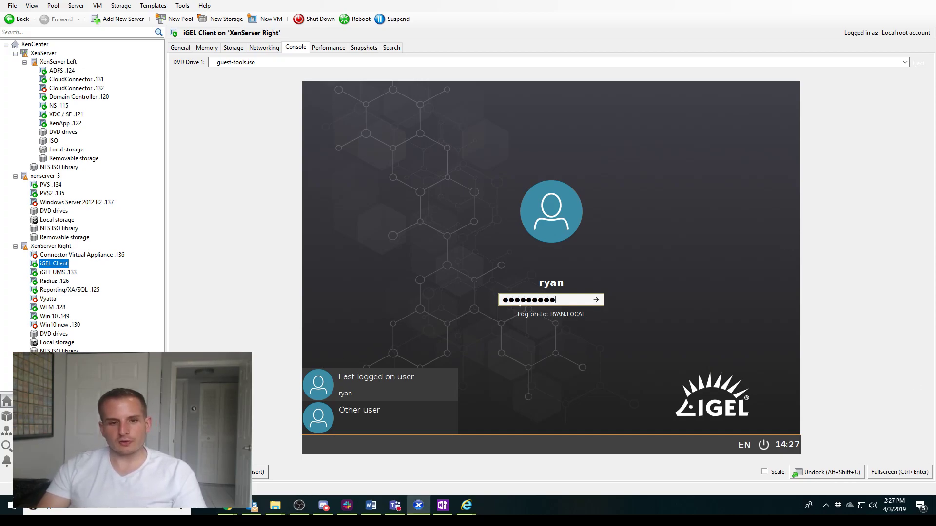
{"action": "key", "text": "Return"}
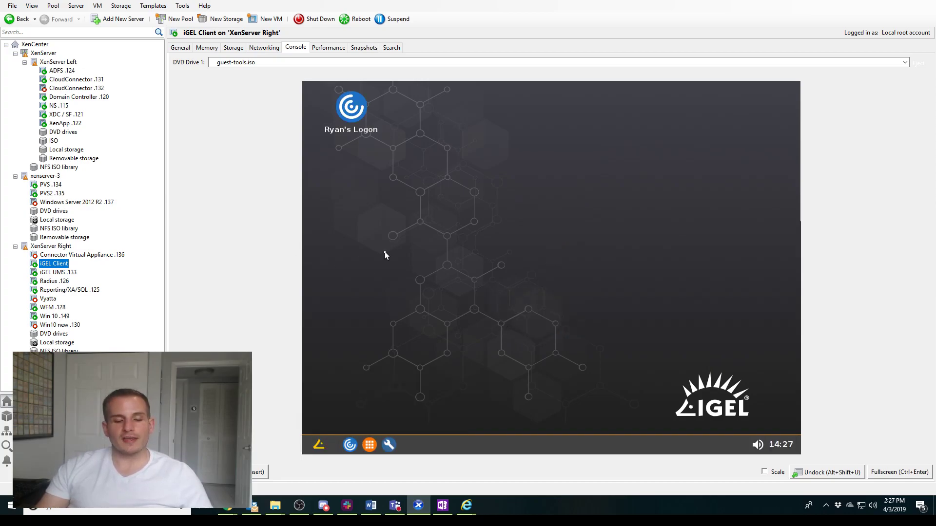
Launch the Citrix logon shortcut, close the second Citrix login prompt, and switch the console to iGEL UMS .133.
{"action": "double_click", "coordinate": [350, 116]}
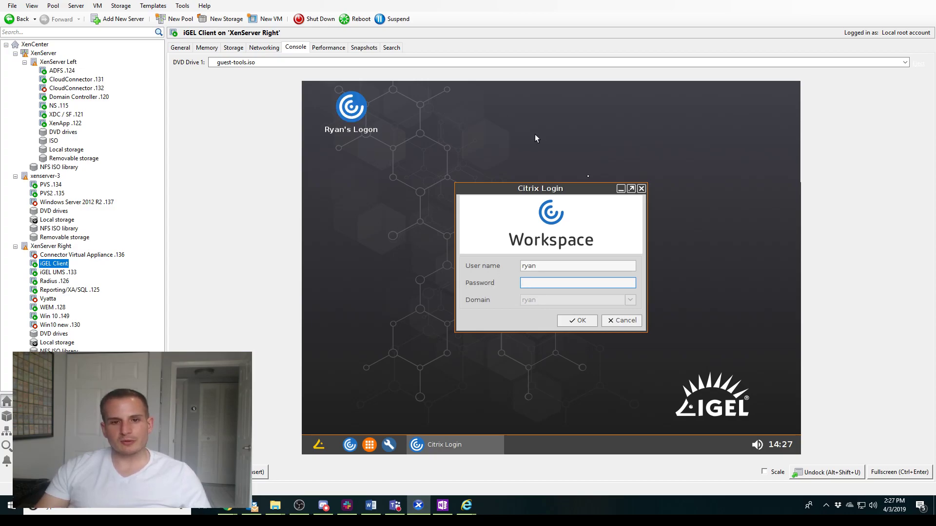
{"action": "left_click", "coordinate": [641, 188]}
{"action": "left_click", "coordinate": [319, 445]}
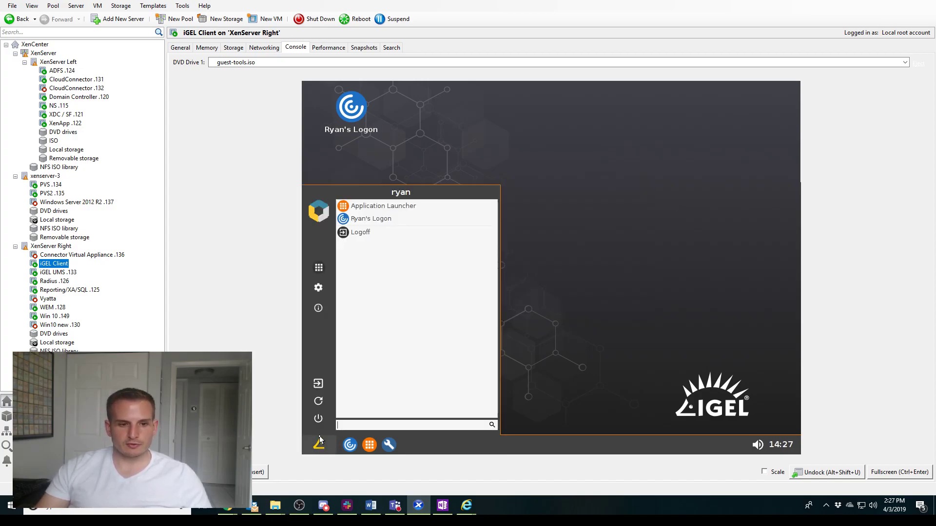
{"action": "left_click", "coordinate": [44, 272]}
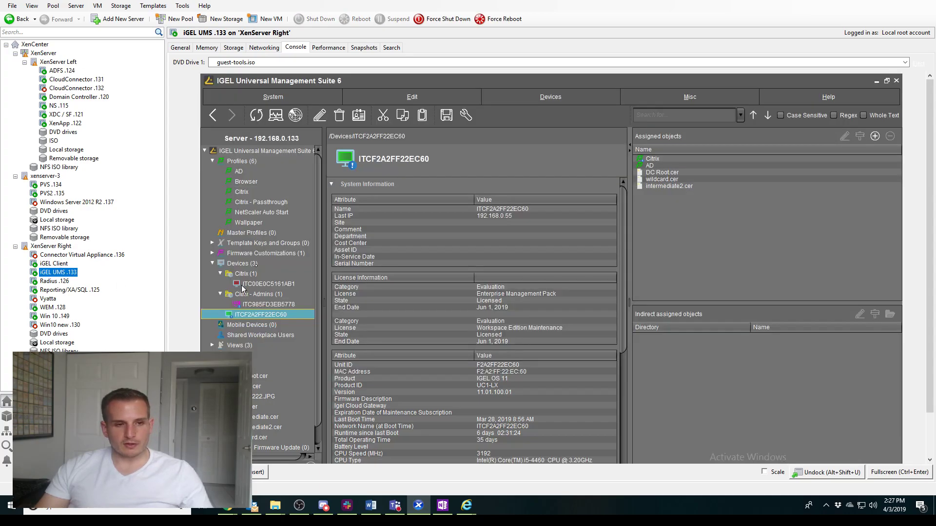
Remove the Citrix profile from the device's assigned objects, applying the update Now.
{"action": "left_click", "coordinate": [645, 160]}
{"action": "right_click", "coordinate": [645, 161]}
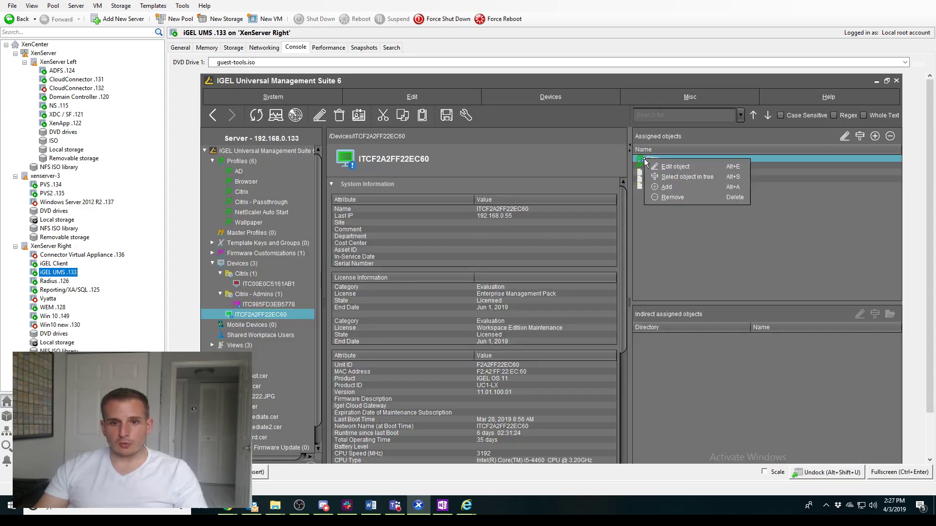
{"action": "left_click", "coordinate": [673, 198]}
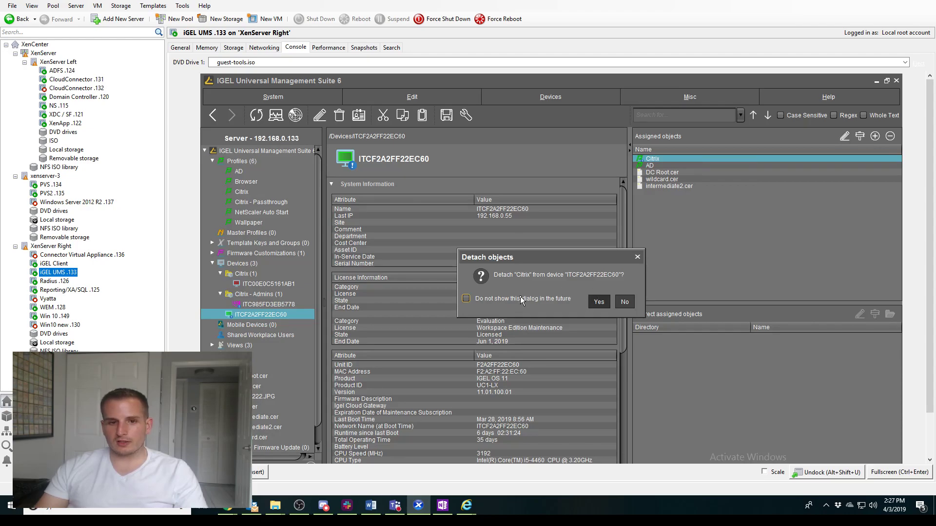
{"action": "left_click", "coordinate": [598, 301]}
{"action": "left_click", "coordinate": [458, 276]}
{"action": "left_click", "coordinate": [639, 319]}
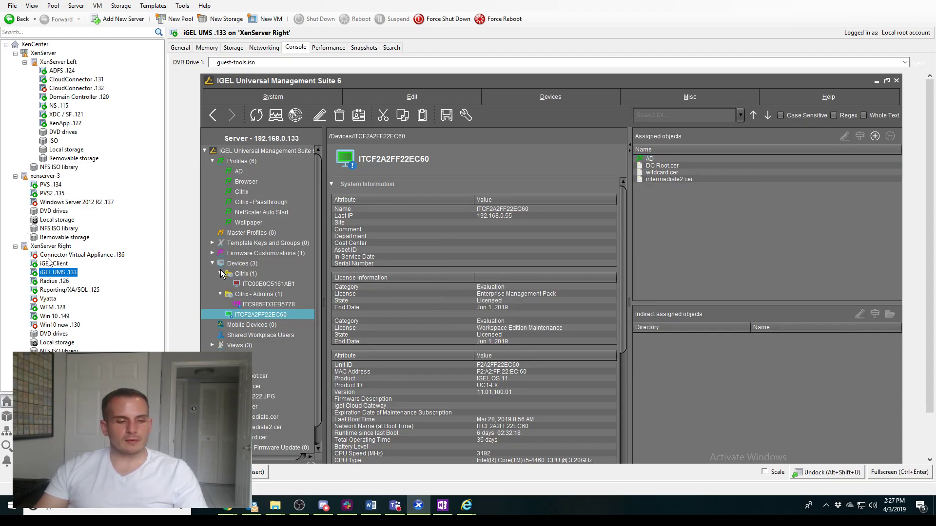
Switch the XenCenter console to the iGEL Client.
{"action": "left_click", "coordinate": [49, 255]}
{"action": "left_click", "coordinate": [49, 263]}
{"action": "left_click", "coordinate": [674, 210]}
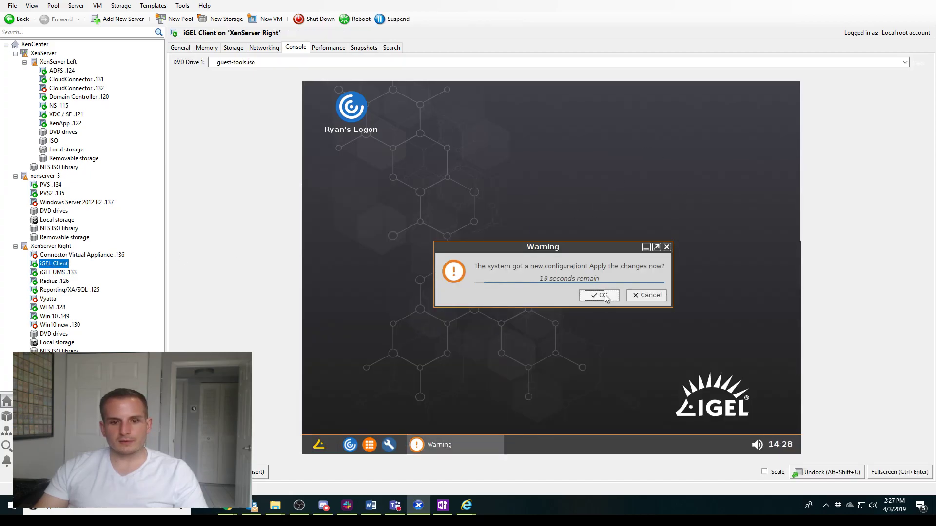
Accept the client's new-configuration warning, then return the console to iGEL UMS .133.
{"action": "left_click", "coordinate": [603, 296]}
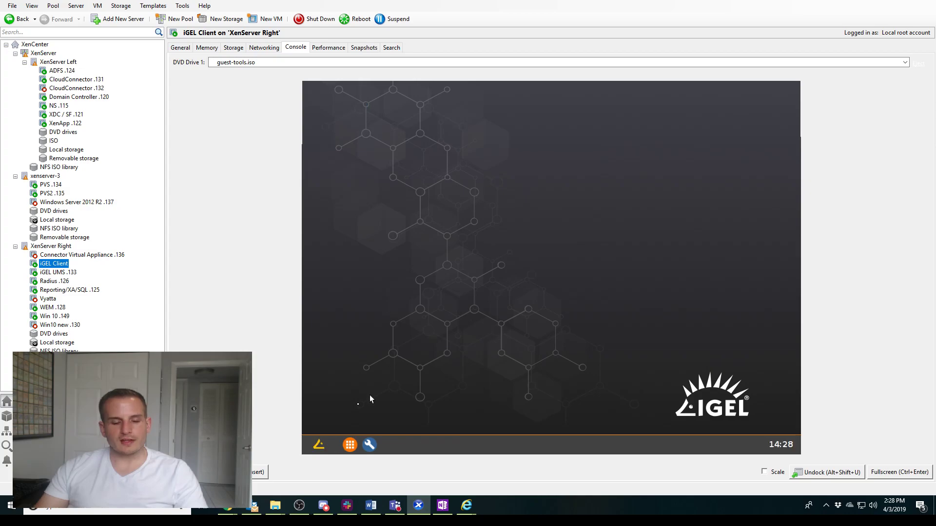
{"action": "left_click", "coordinate": [318, 444]}
{"action": "left_click", "coordinate": [361, 219]}
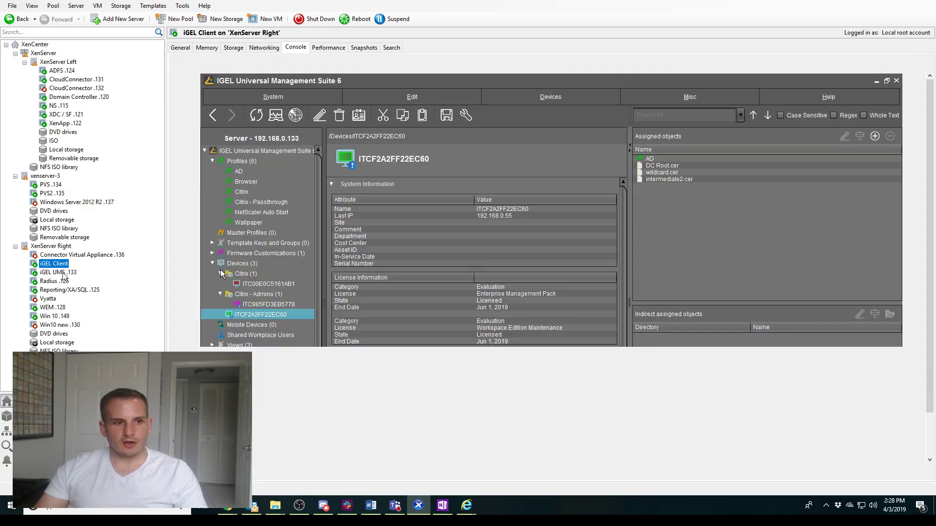
{"action": "left_click", "coordinate": [63, 273]}
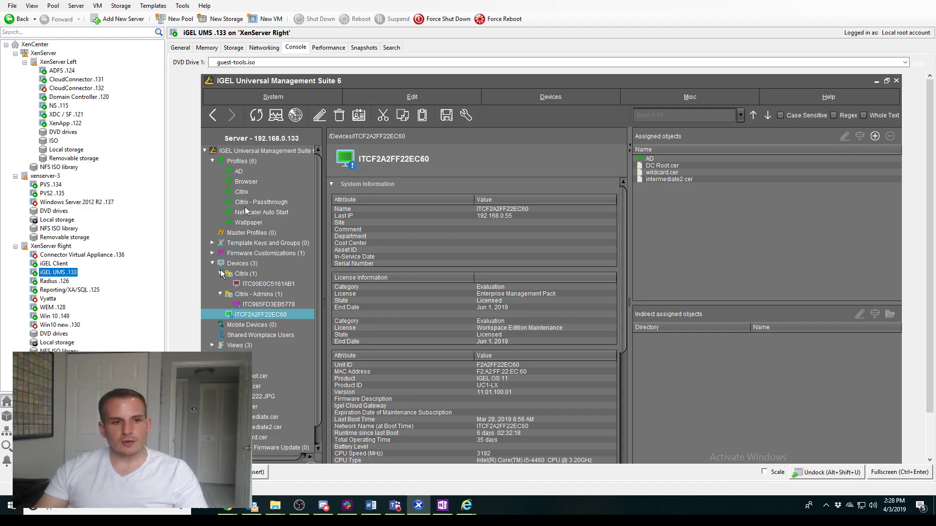
Create a new profile named 'Citrix Passthrough - New' in the Profiles folder.
{"action": "left_click", "coordinate": [242, 161]}
{"action": "right_click", "coordinate": [242, 162]}
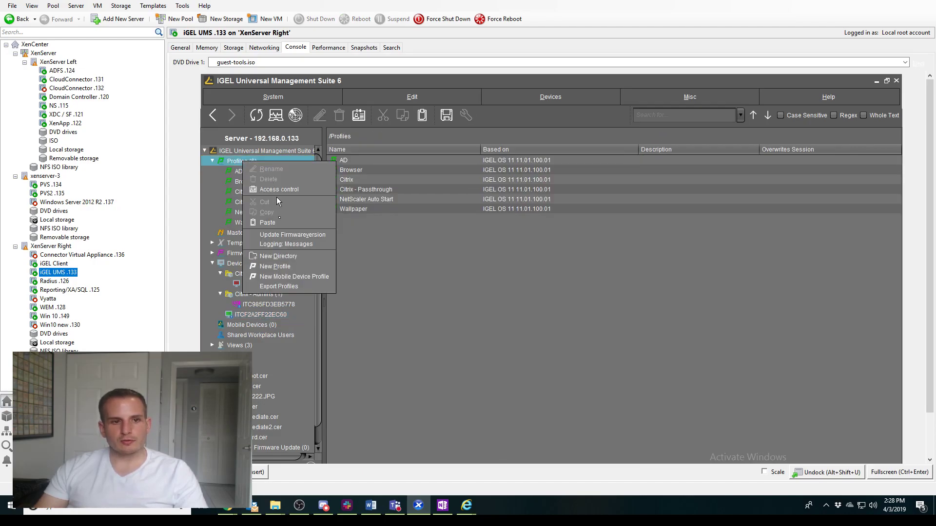
{"action": "left_click", "coordinate": [277, 266]}
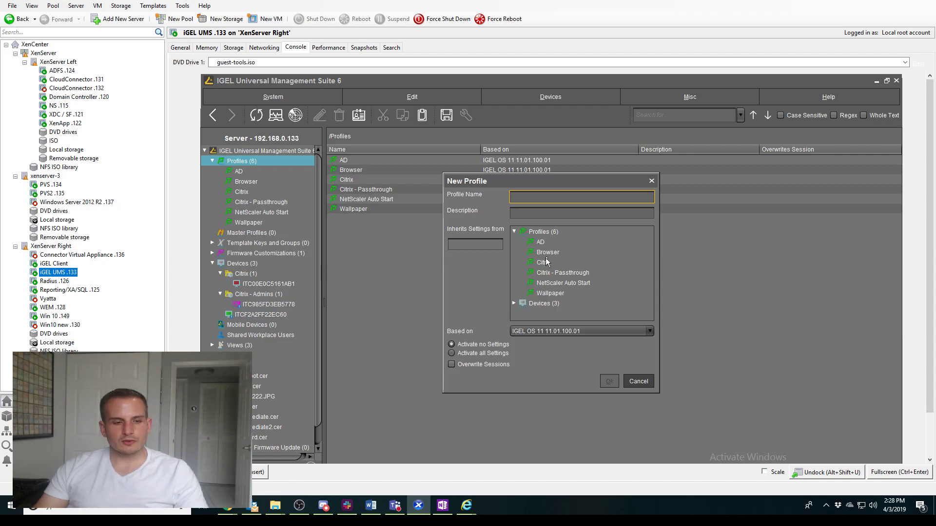
{"action": "type", "text": "Citrix P"}
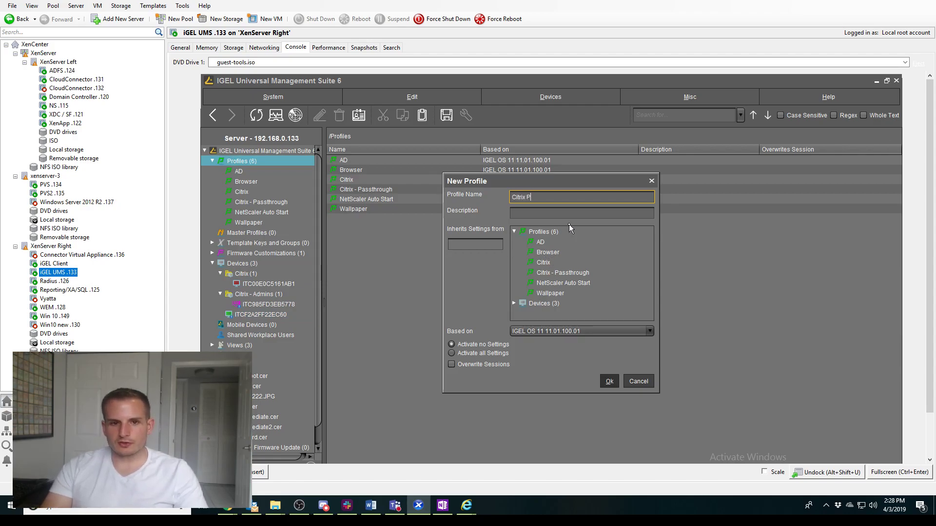
{"action": "type", "text": "asstrhou"}
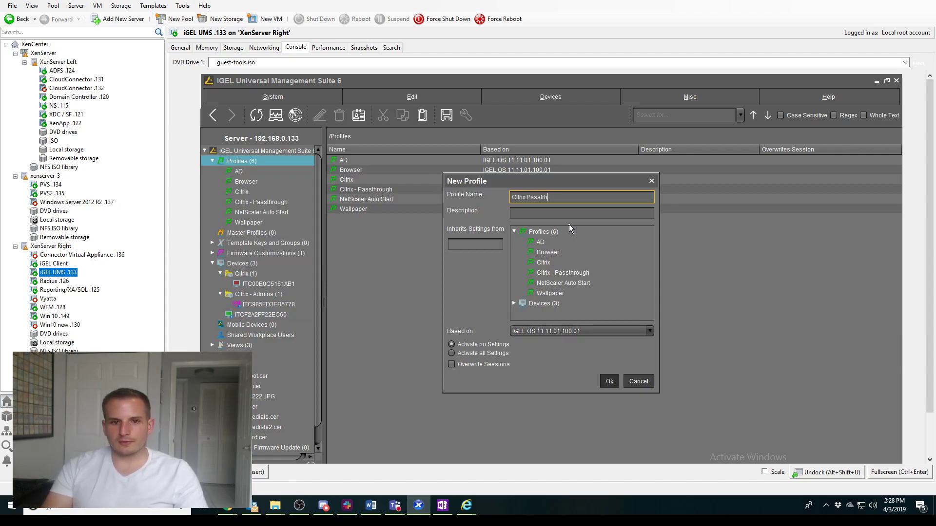
{"action": "key", "text": "BackSpace"}
{"action": "key", "text": "BackSpace"}
{"action": "type", "text": "hrough - New"}
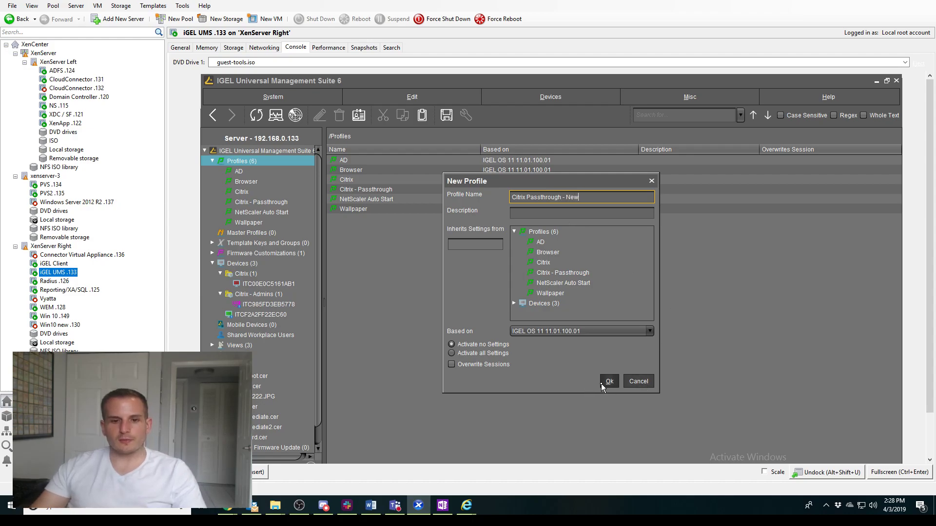
{"action": "left_click", "coordinate": [609, 381]}
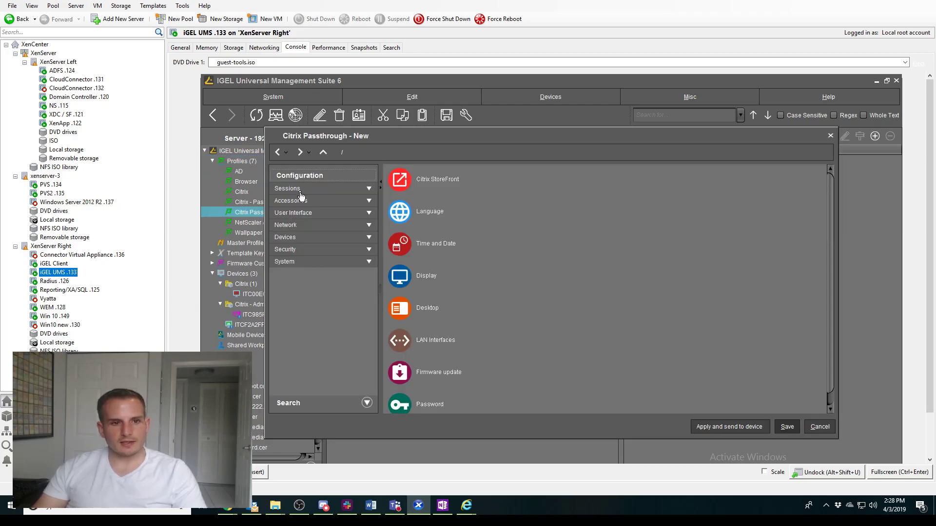
Under Sessions > Citrix > Citrix StoreFront, enable Login Session Name with Start Menu and Desktop launching.
{"action": "left_click", "coordinate": [299, 192]}
{"action": "double_click", "coordinate": [283, 218]}
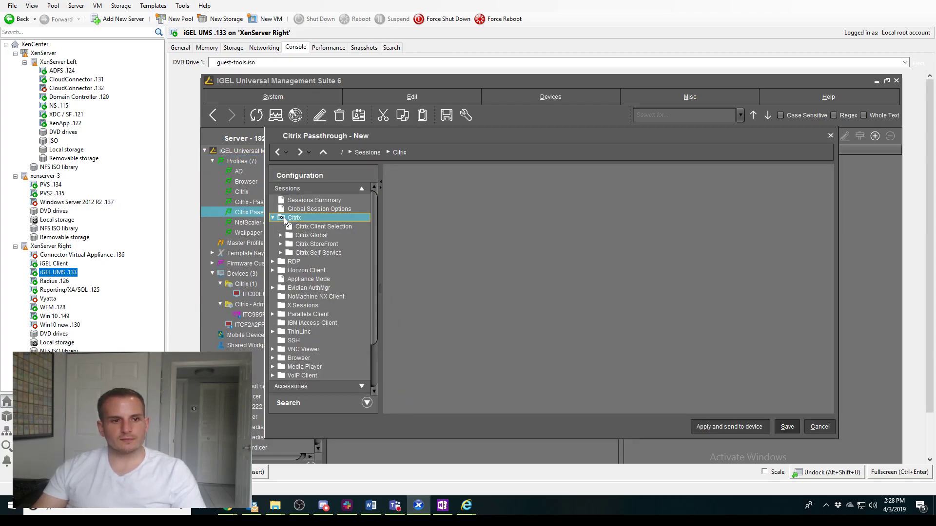
{"action": "double_click", "coordinate": [319, 245]}
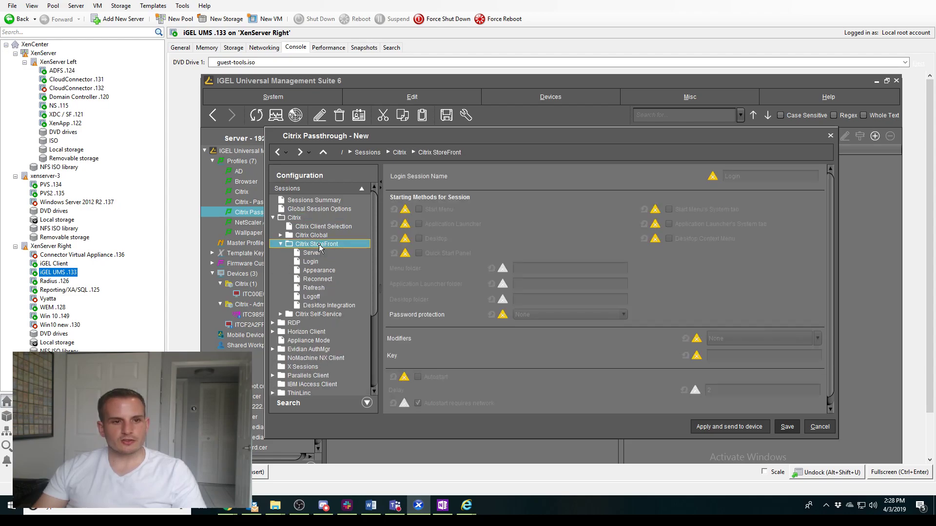
{"action": "left_click", "coordinate": [712, 176]}
{"action": "left_click", "coordinate": [405, 210]}
{"action": "left_click", "coordinate": [418, 209]}
{"action": "left_click", "coordinate": [405, 239]}
{"action": "left_click", "coordinate": [419, 239]}
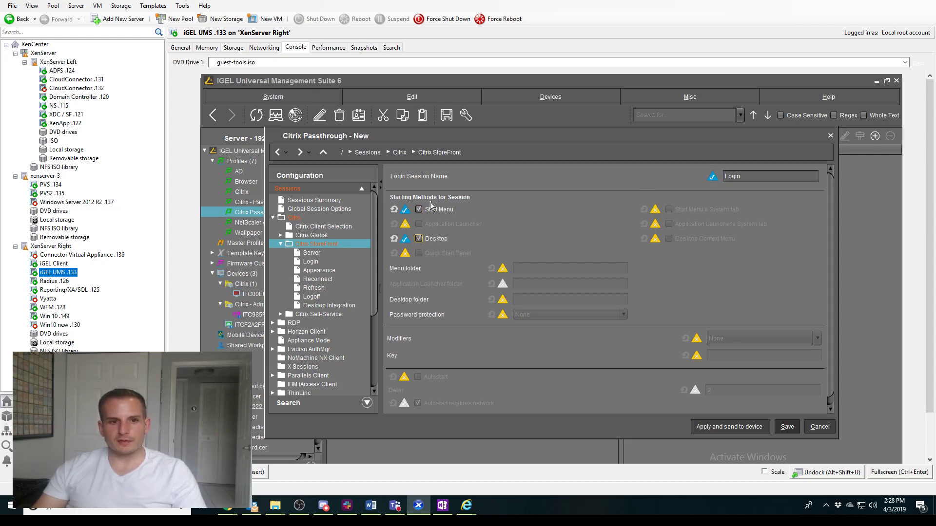
{"action": "left_click", "coordinate": [311, 254]}
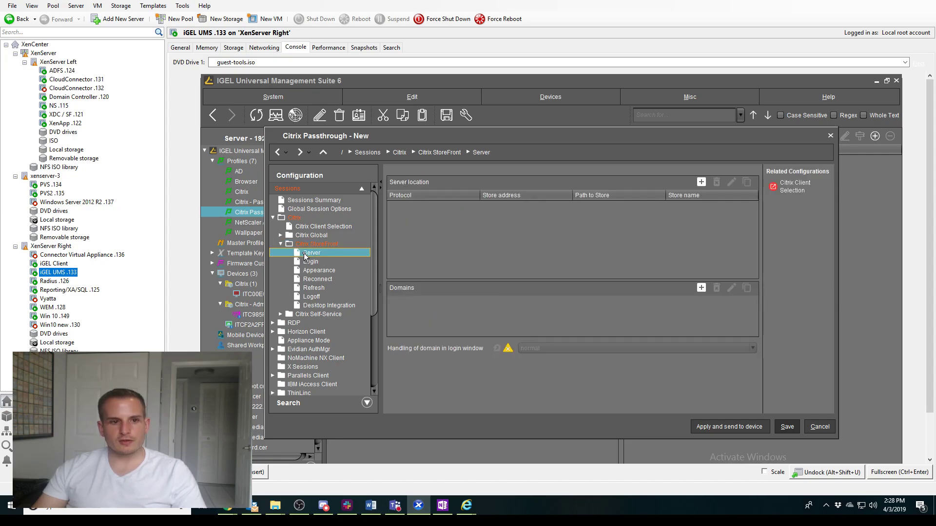
Add a StoreFront server location citrix.ryan.local with store name Store.
{"action": "left_click", "coordinate": [701, 182]}
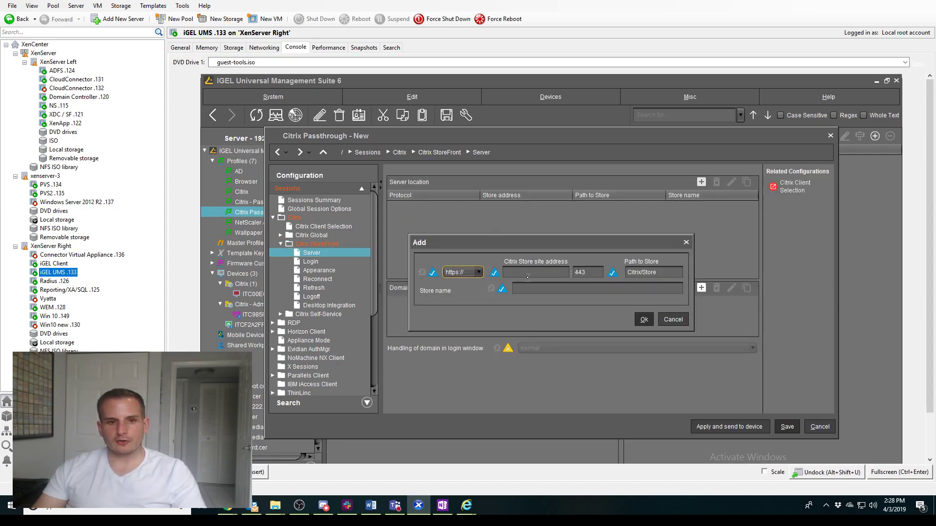
{"action": "left_click", "coordinate": [528, 277]}
{"action": "type", "text": "ct"}
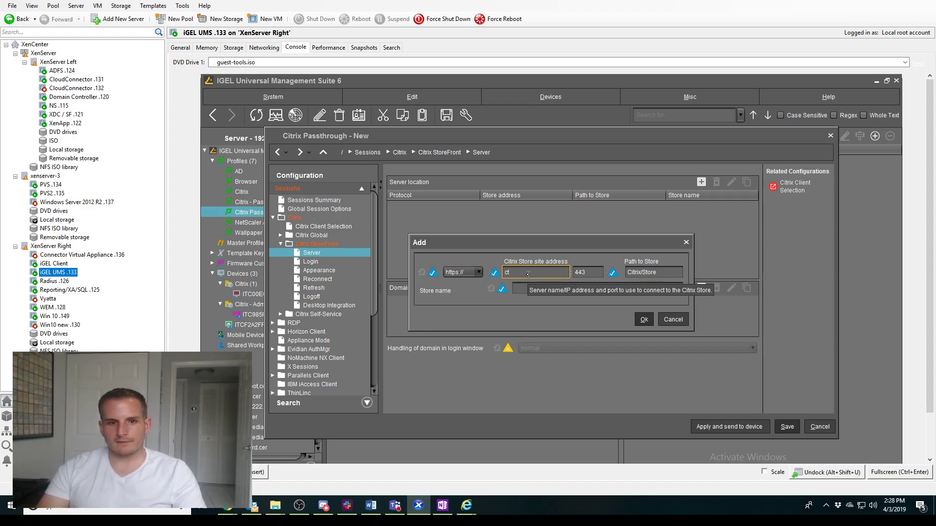
{"action": "type", "text": "itrix.ryan.loc"}
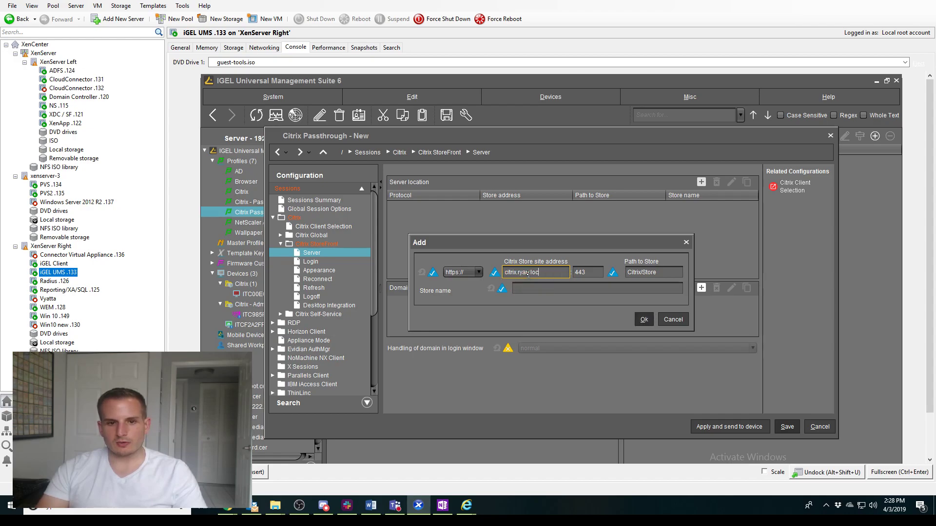
{"action": "type", "text": "al"}
{"action": "key", "text": "Tab"}
{"action": "key", "text": "Tab"}
{"action": "key", "text": "Tab"}
{"action": "type", "text": "R"}
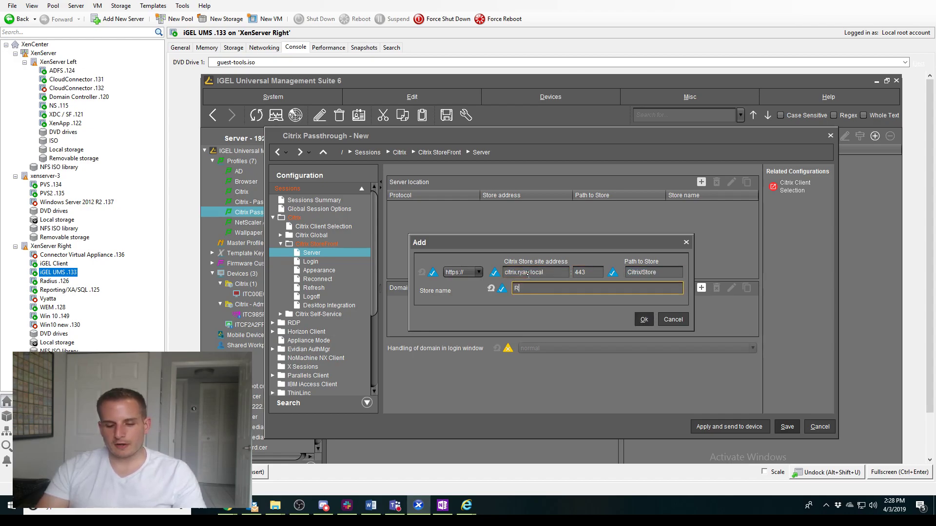
{"action": "key", "text": "BackSpace"}
{"action": "type", "text": "Store"}
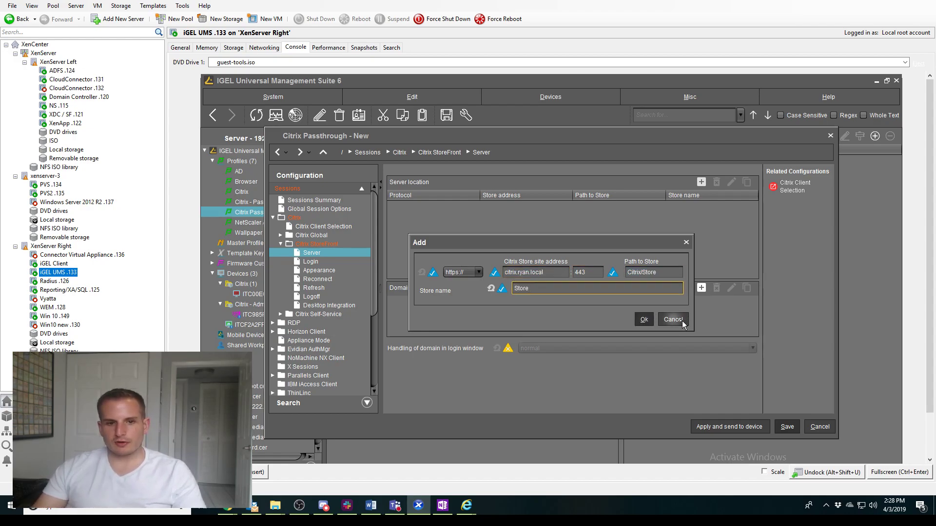
{"action": "left_click", "coordinate": [644, 320]}
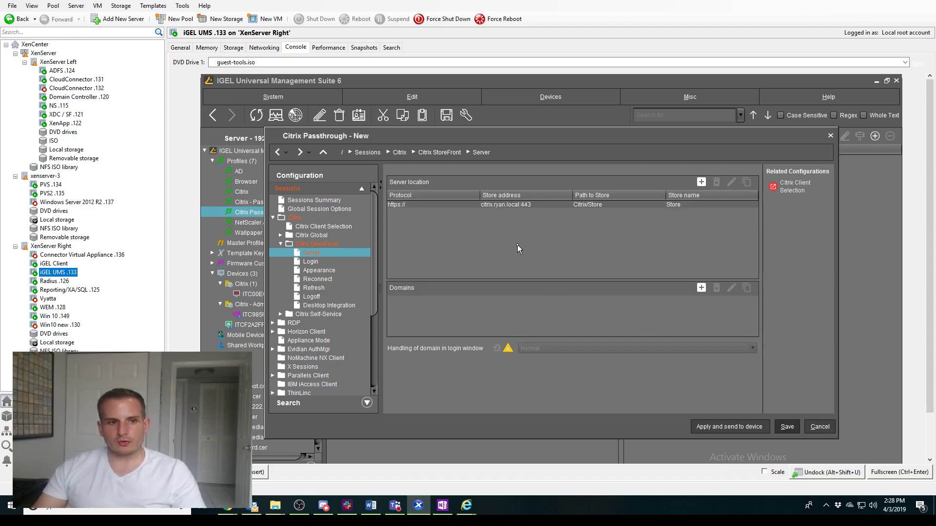
Set StoreFront Login to Kerberos passthrough authentication and tick Use passthrough authentication.
{"action": "left_click", "coordinate": [326, 256]}
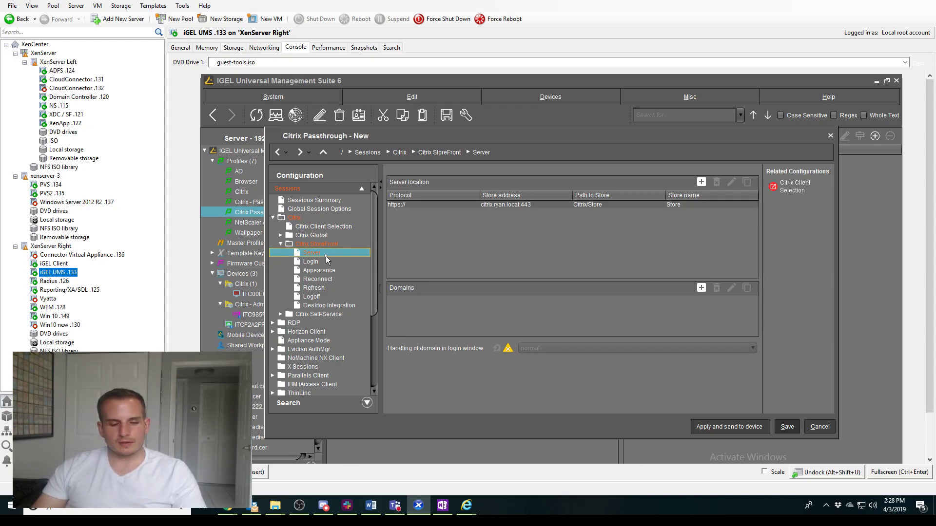
{"action": "left_click", "coordinate": [313, 263]}
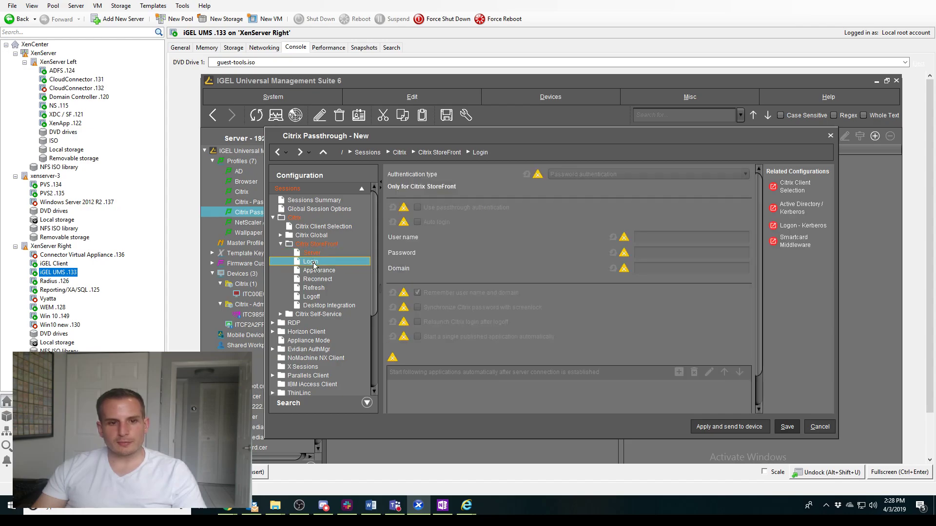
{"action": "left_click", "coordinate": [591, 176]}
{"action": "left_click", "coordinate": [591, 178]}
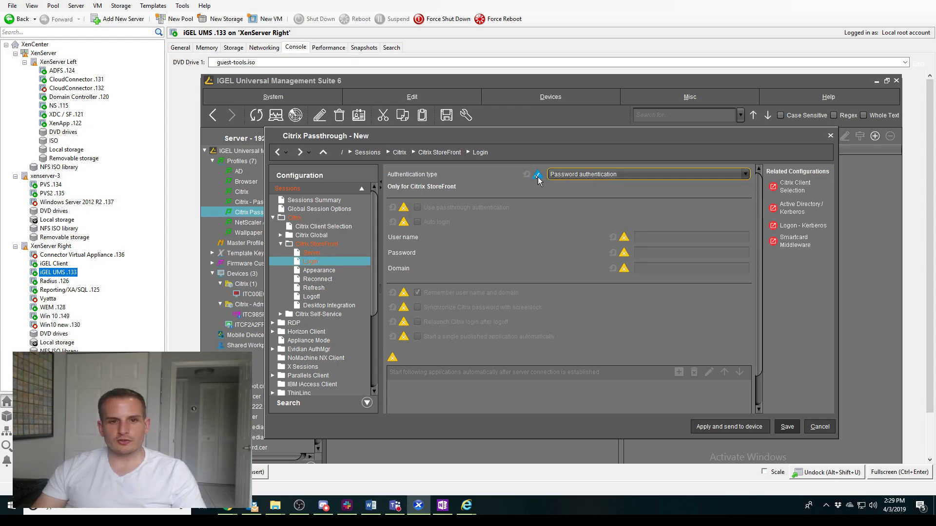
{"action": "left_click", "coordinate": [570, 178]}
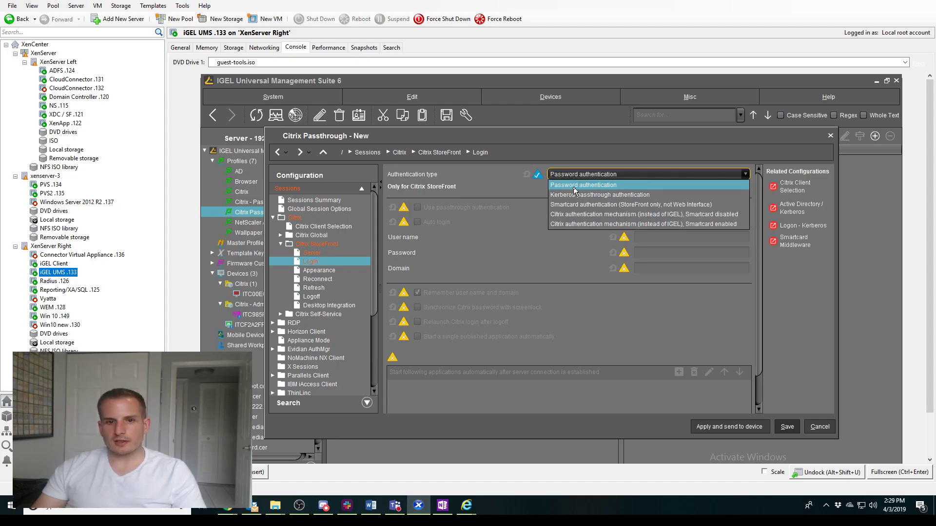
{"action": "left_click", "coordinate": [574, 195]}
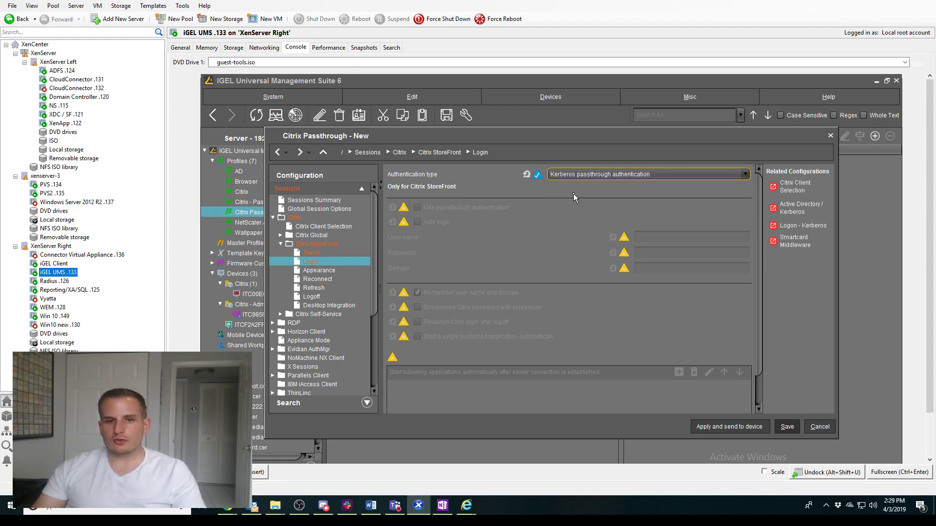
{"action": "left_click", "coordinate": [417, 208]}
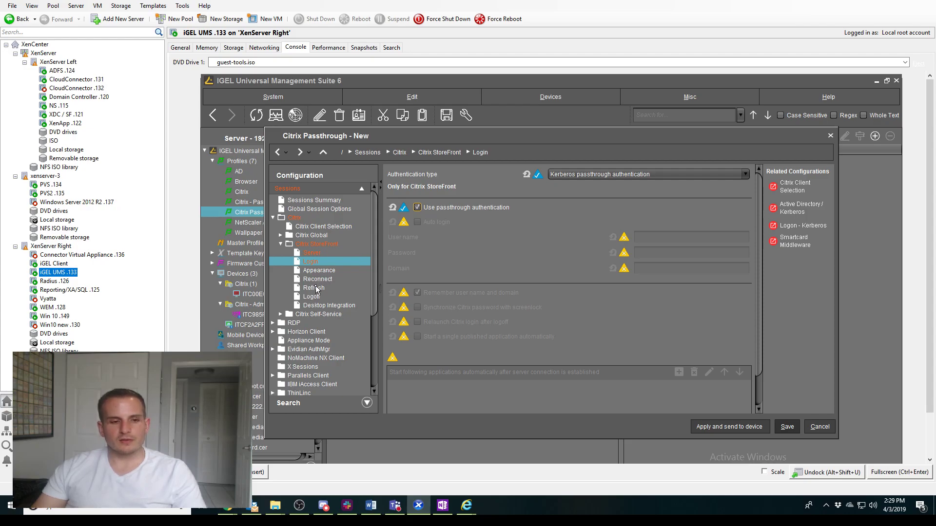
In StoreFront Appearance, show published applications in the start menu and on the desktop.
{"action": "left_click", "coordinate": [321, 271]}
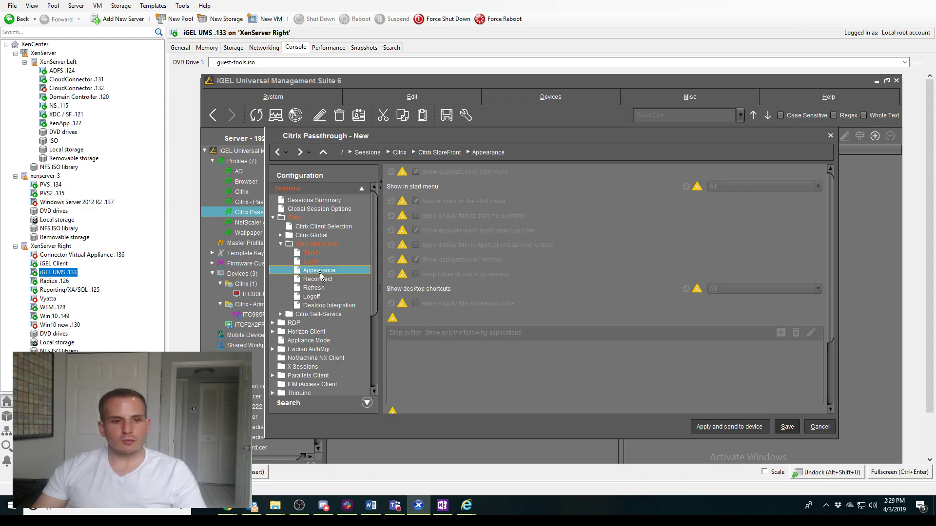
{"action": "left_click", "coordinate": [402, 172]}
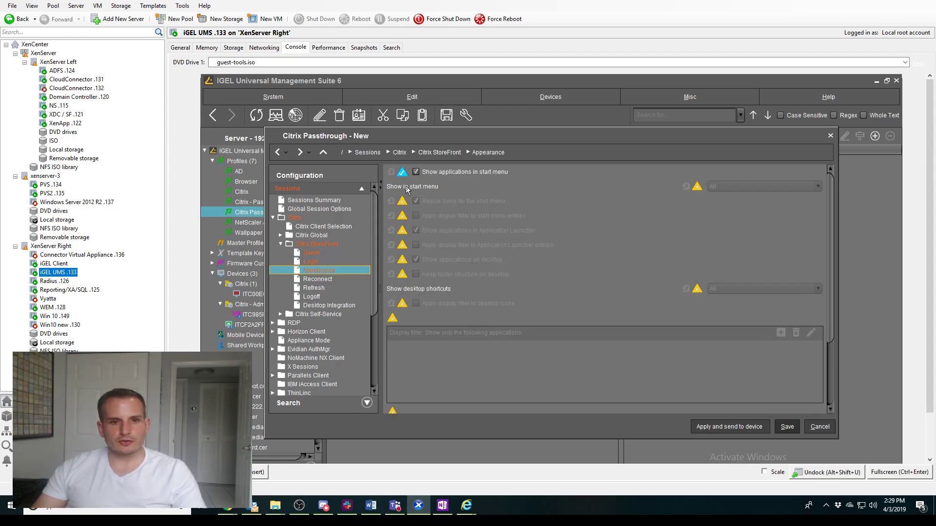
{"action": "left_click", "coordinate": [402, 260]}
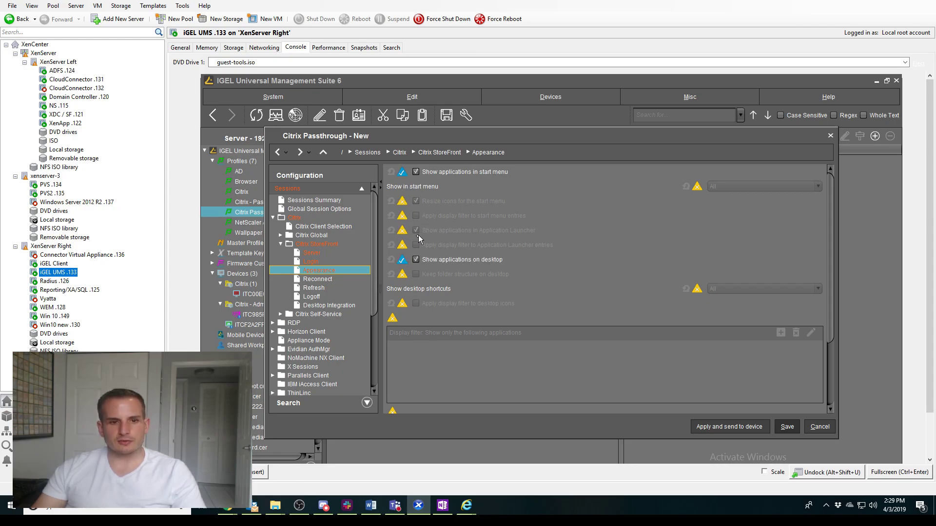
Enable the Logoff session from the Start Menu, Application Launcher and Desktop.
{"action": "left_click", "coordinate": [312, 297]}
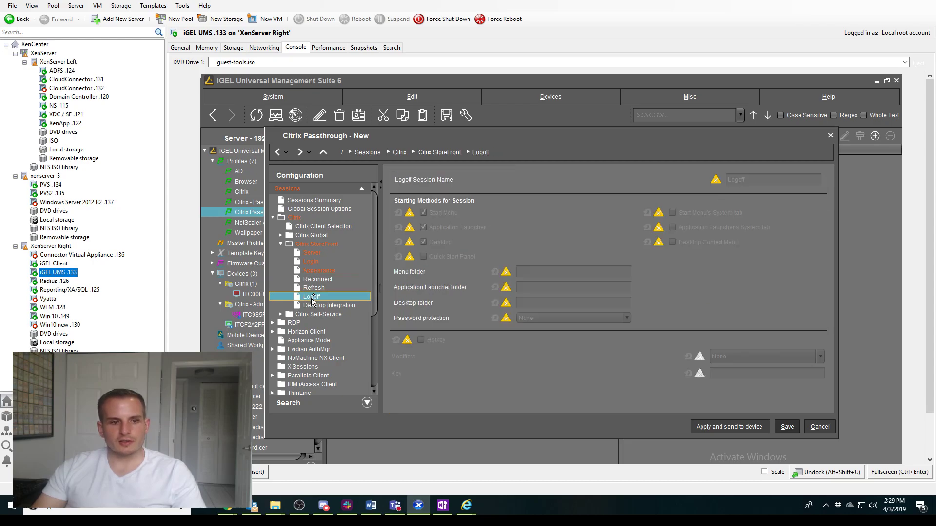
{"action": "left_click", "coordinate": [715, 180]}
{"action": "left_click", "coordinate": [409, 213]}
{"action": "left_click", "coordinate": [409, 227]}
{"action": "left_click", "coordinate": [409, 242]}
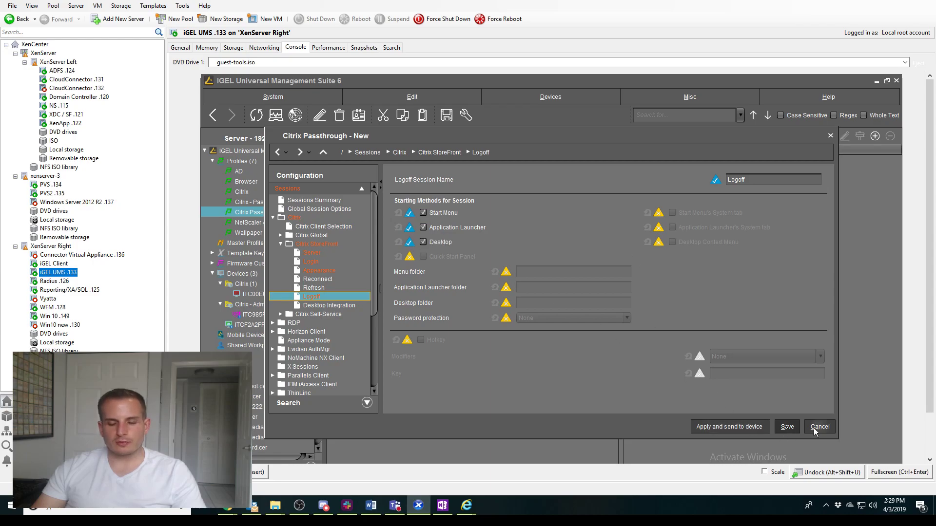
Save the profile and send it to devices, then reselect Citrix Passthrough - New.
{"action": "left_click", "coordinate": [756, 433]}
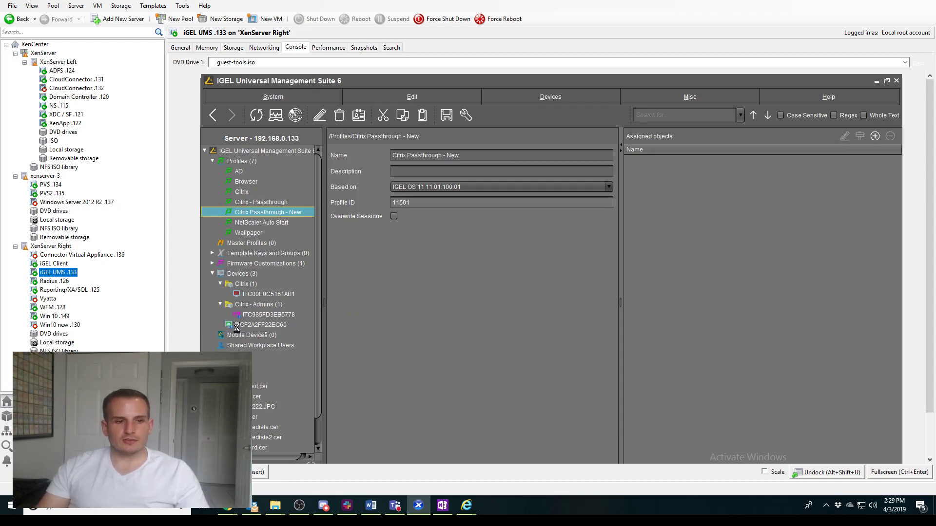
{"action": "left_click", "coordinate": [254, 325]}
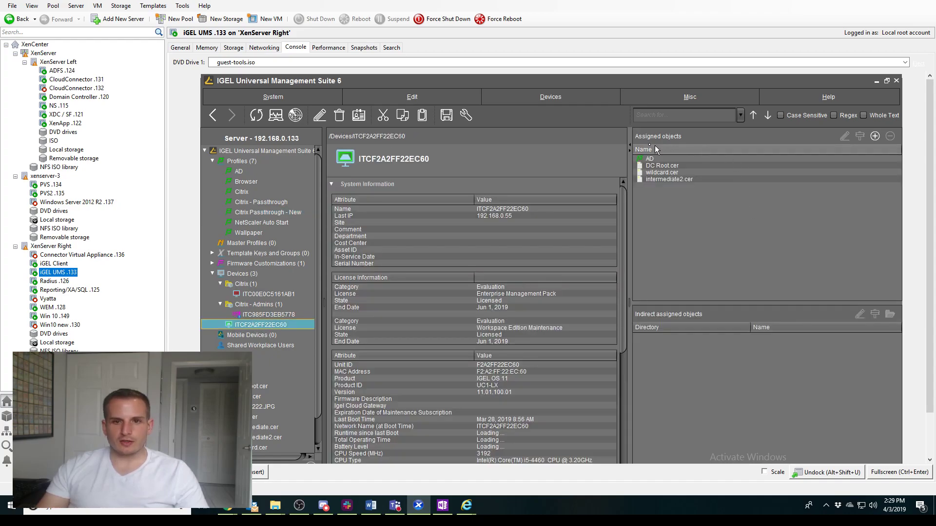
{"action": "left_click", "coordinate": [276, 215]}
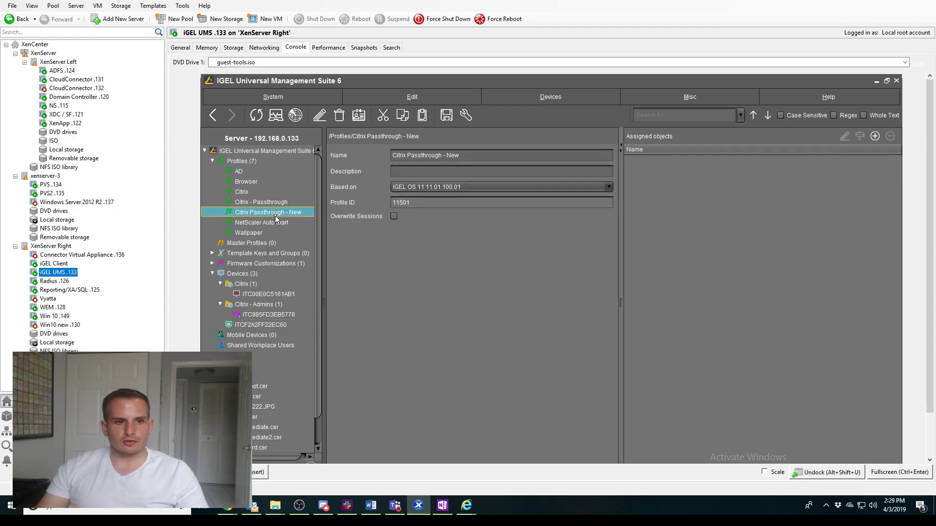
Assign device ITCF2A2FF22EC60 to the profile at next reboot, then switch to the iGEL Client console.
{"action": "left_click_drag", "start_coordinate": [261, 324], "coordinate": [268, 212]}
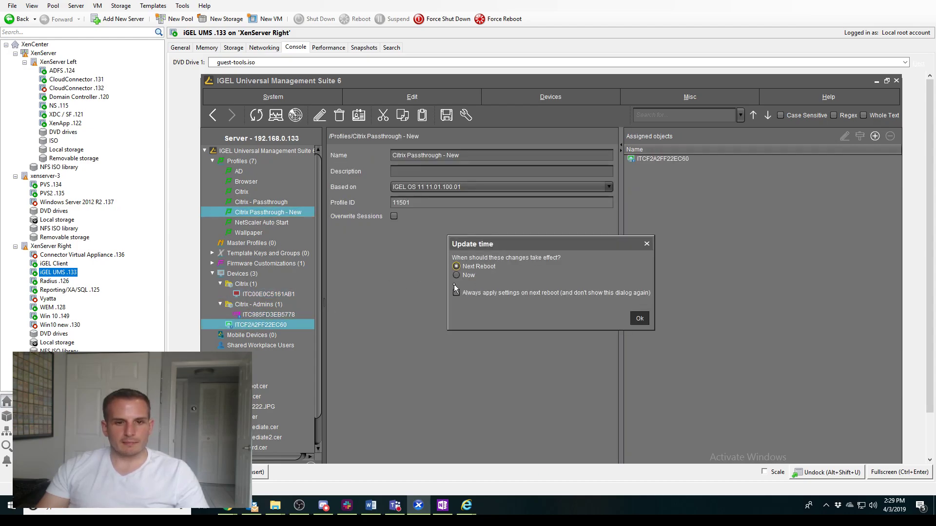
{"action": "left_click", "coordinate": [639, 319]}
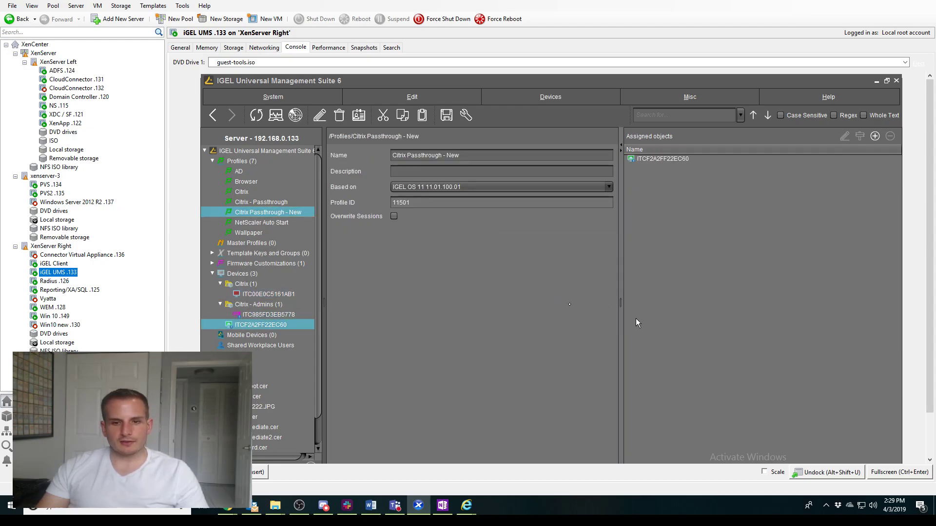
{"action": "left_click", "coordinate": [261, 325]}
{"action": "left_click", "coordinate": [53, 263]}
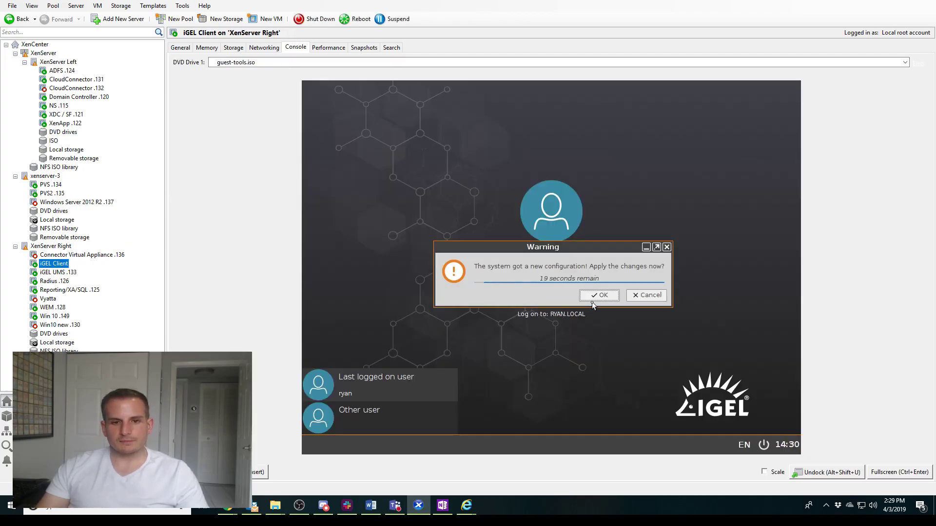
Accept the new IGEL configuration and sign in to the domain with the account password.
{"action": "left_click", "coordinate": [600, 296]}
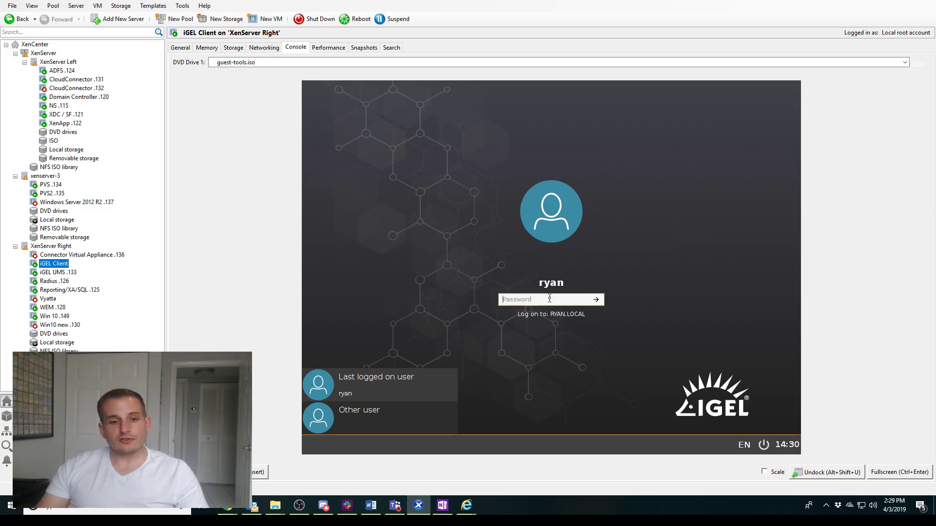
{"action": "type", "text": "*******"}
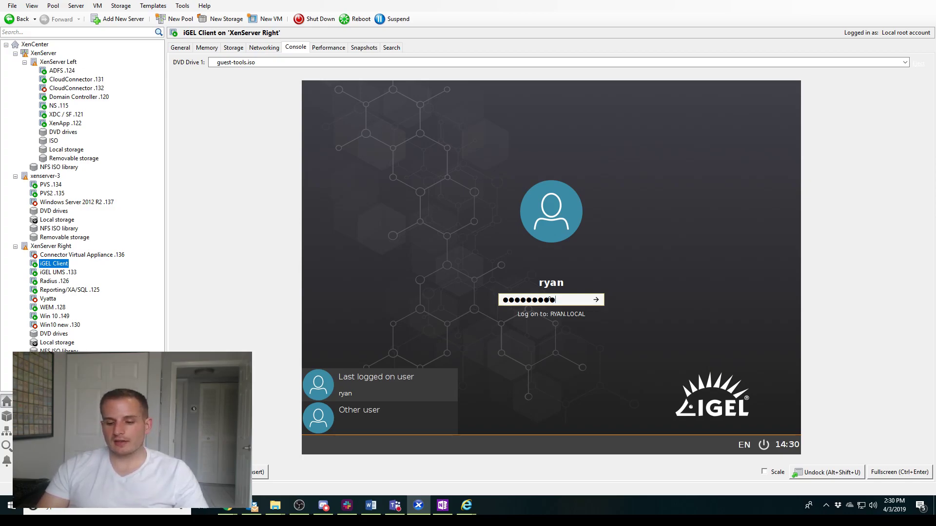
{"action": "key", "text": "Return"}
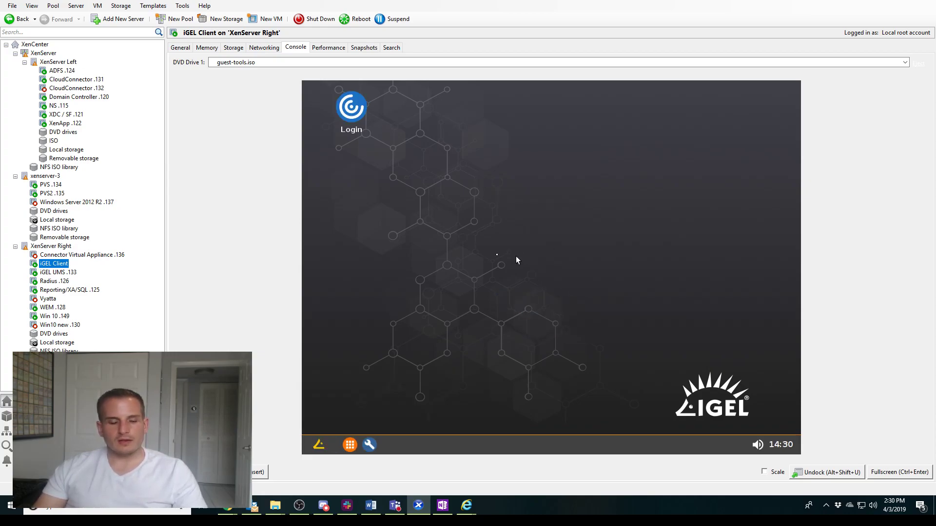
Log into StoreFront via the Login shortcut, launch published Notepad, then select XDC / SF .121.
{"action": "double_click", "coordinate": [351, 107]}
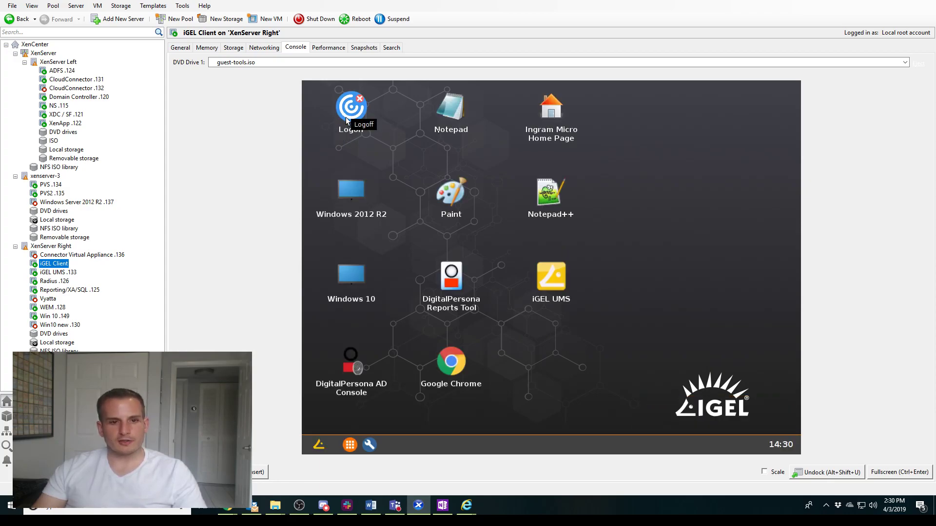
{"action": "double_click", "coordinate": [433, 119]}
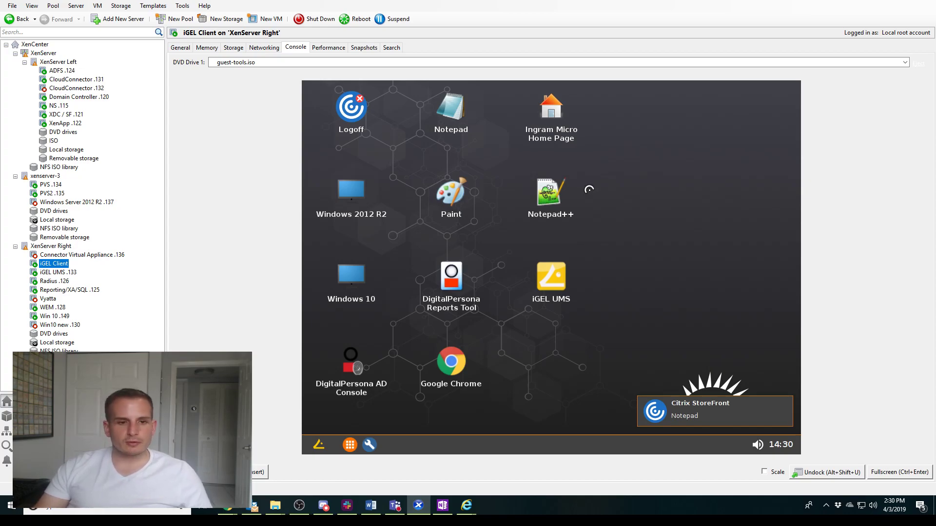
{"action": "left_click", "coordinate": [67, 116]}
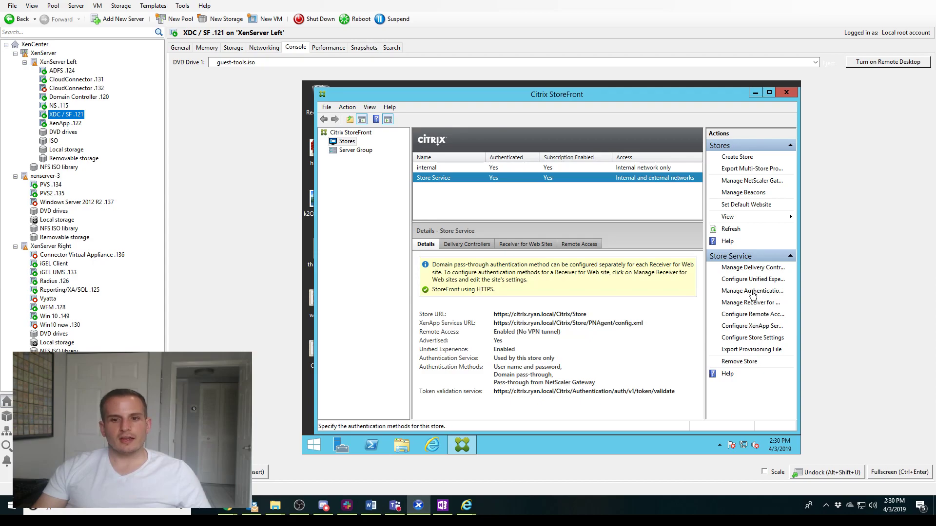
View the Store Service's authentication methods showing Domain pass-through, then return to iGEL Client.
{"action": "left_click", "coordinate": [752, 291]}
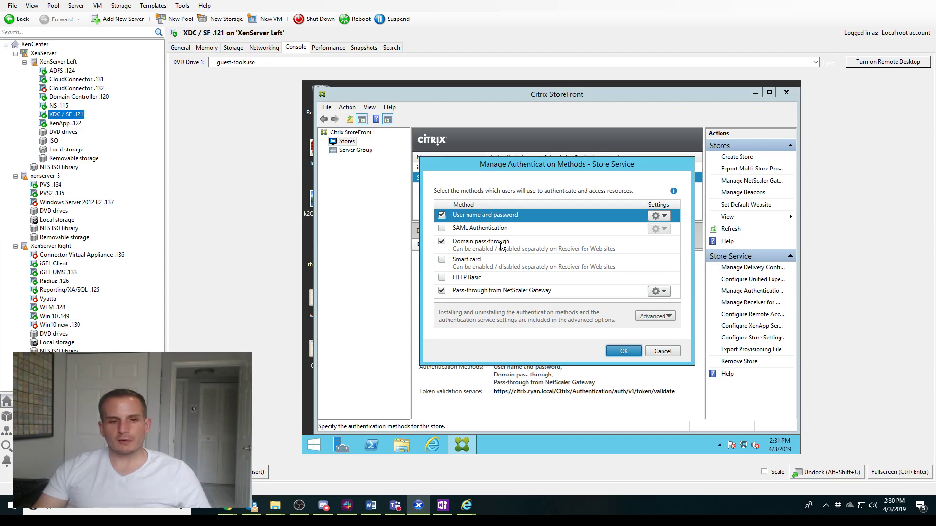
{"action": "left_click", "coordinate": [51, 264]}
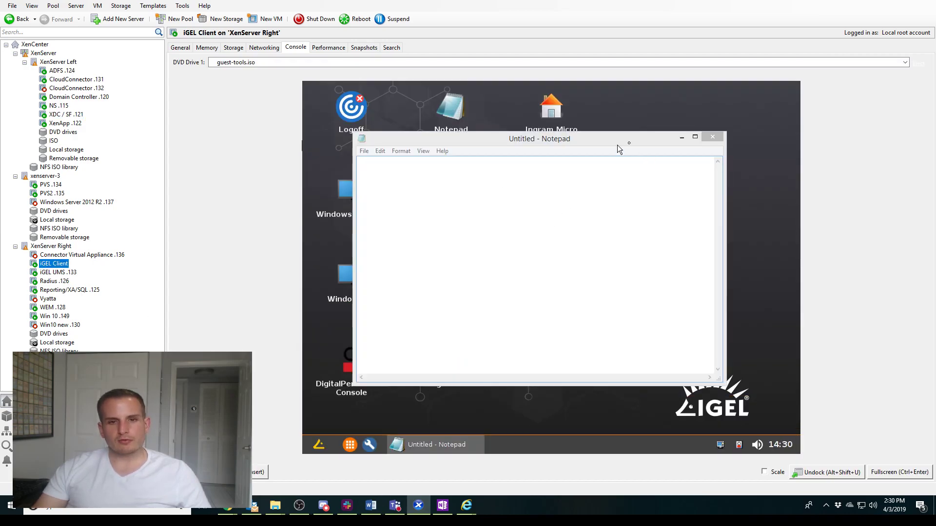
Type 'dshhgsdhdg if you liked this video, please give like and comments' into the published Notepad.
{"action": "left_click_drag", "start_coordinate": [617, 143], "coordinate": [630, 141]}
{"action": "type", "text": "dshhgsdhdg  "}
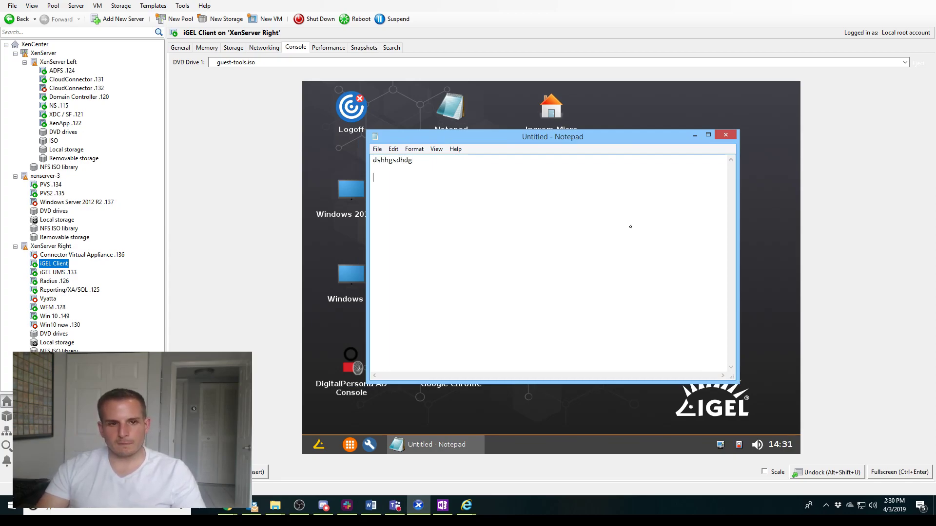
{"action": "type", "text": "if you liked this video, pleas"}
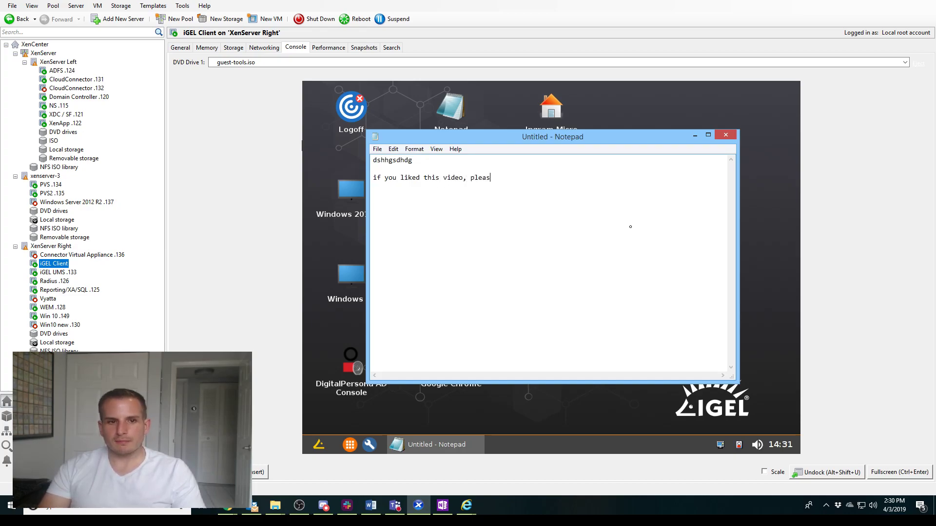
{"action": "type", "text": "e give like"}
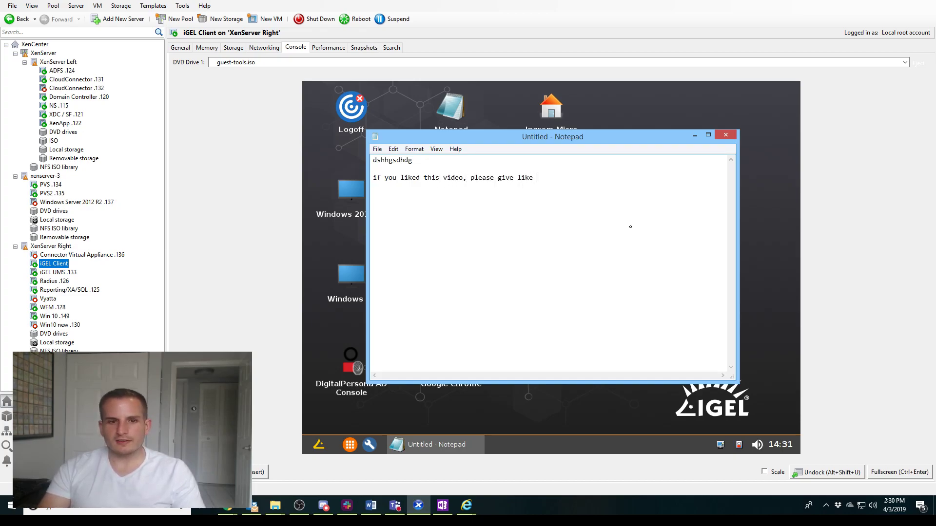
{"action": "type", "text": " and comments"}
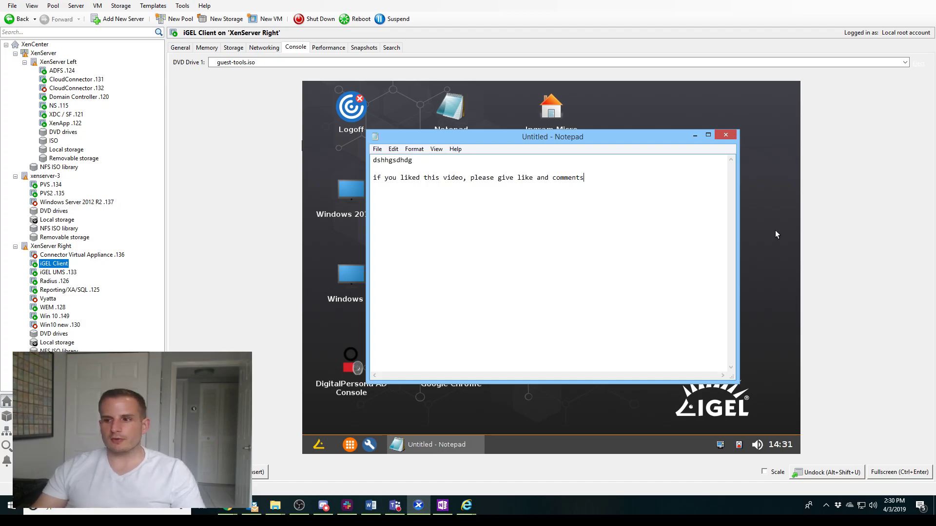